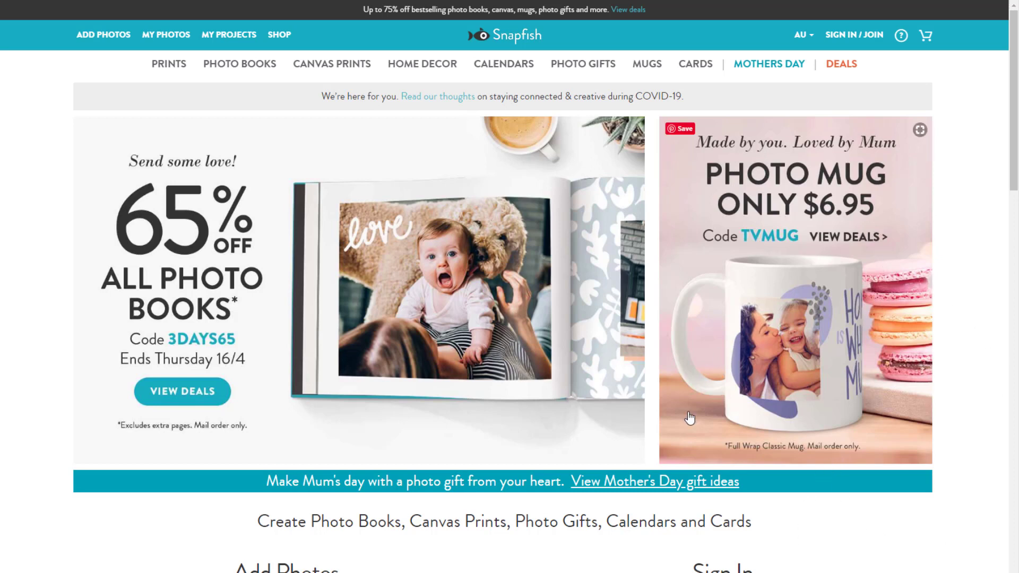
- Sign in via My Computer under Add Photos to open the uploader with album 'Album 04/16/2020-2'
scroll(450, 539, "down", 3)
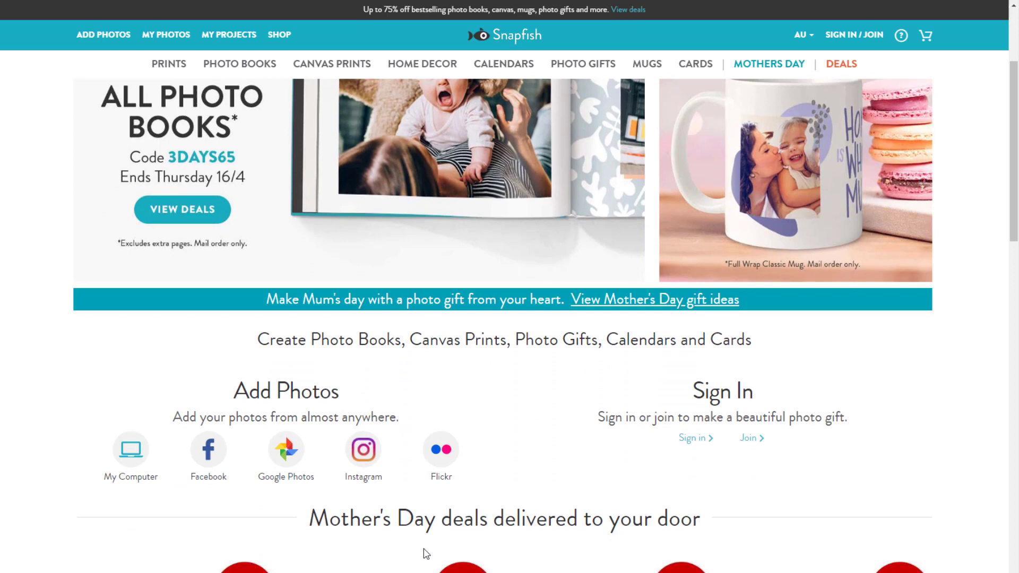
left_click(131, 467)
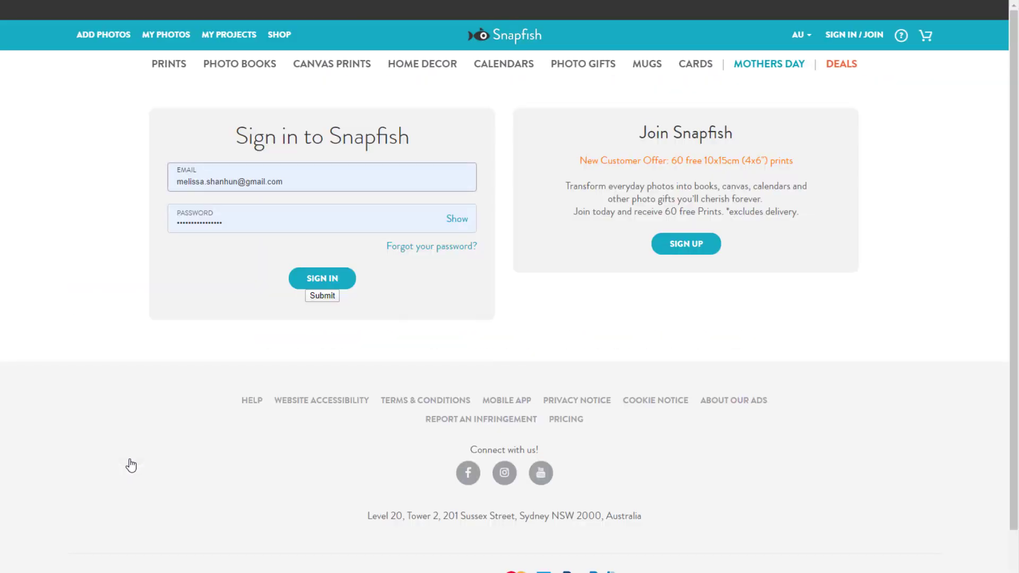
left_click(307, 281)
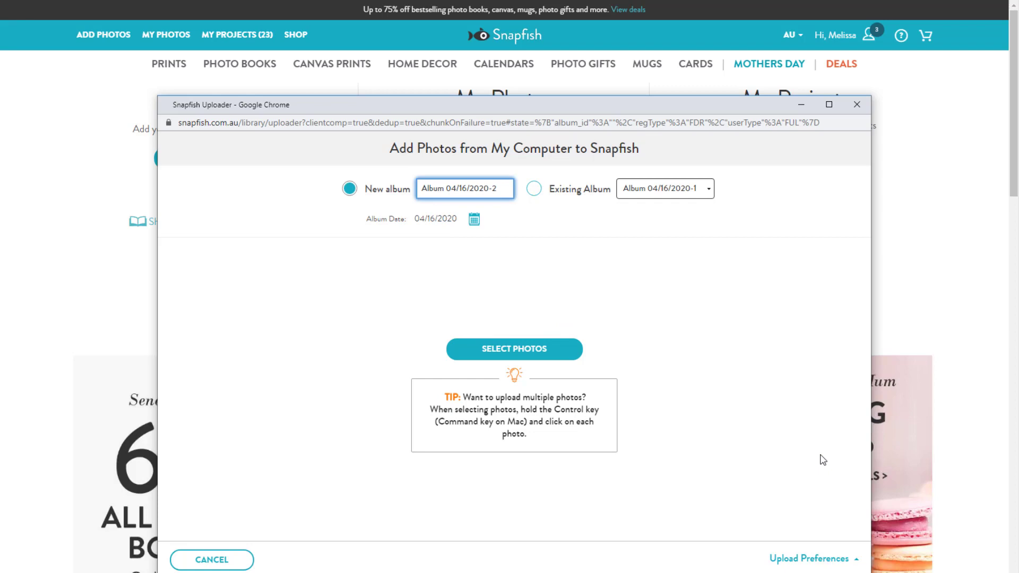
- Keep uploads at Full Resolution with red-eye removal and colour correction turned off
left_click(860, 562)
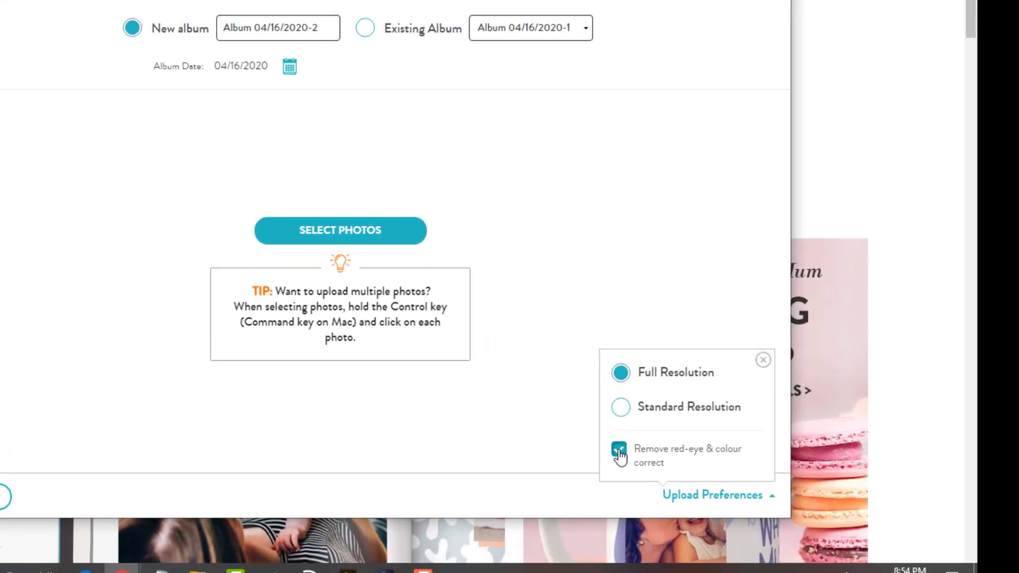
left_click(619, 451)
left_click(763, 361)
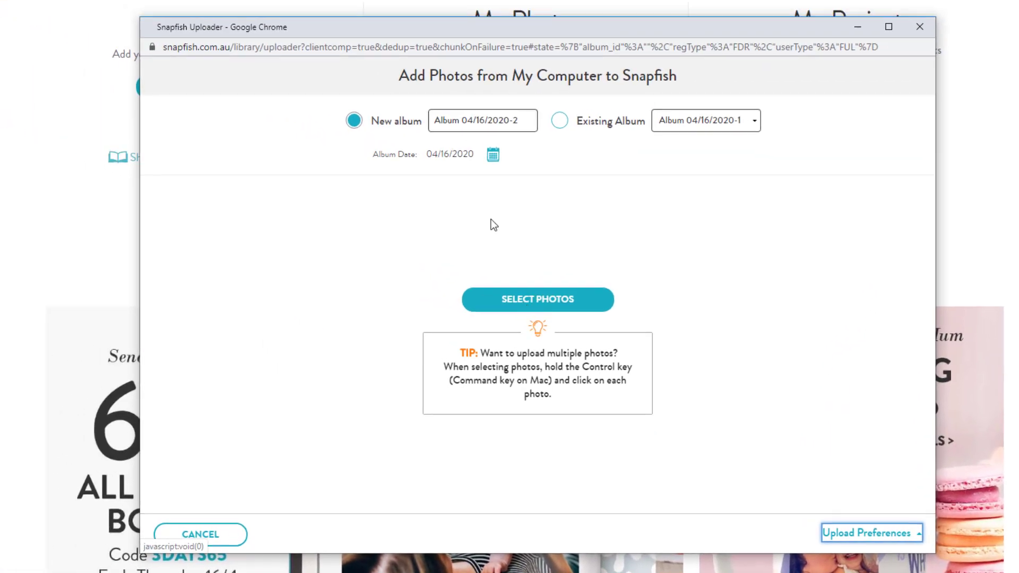
- Rename the new album to 'To Print April 2020' and bring up the photo picker
left_click(523, 121)
key("ctrl+a")
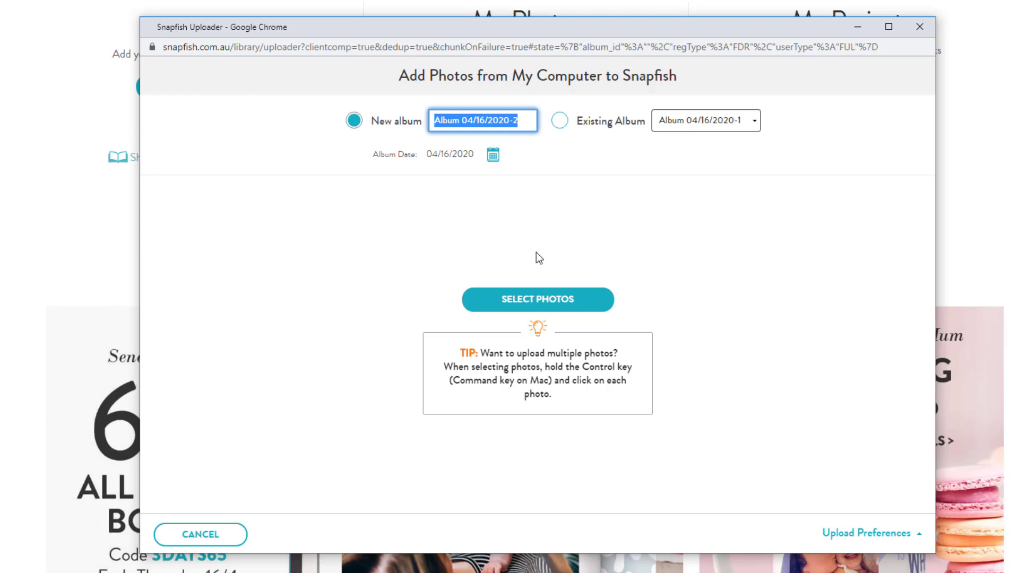
type("To Print April 2020")
left_click(537, 299)
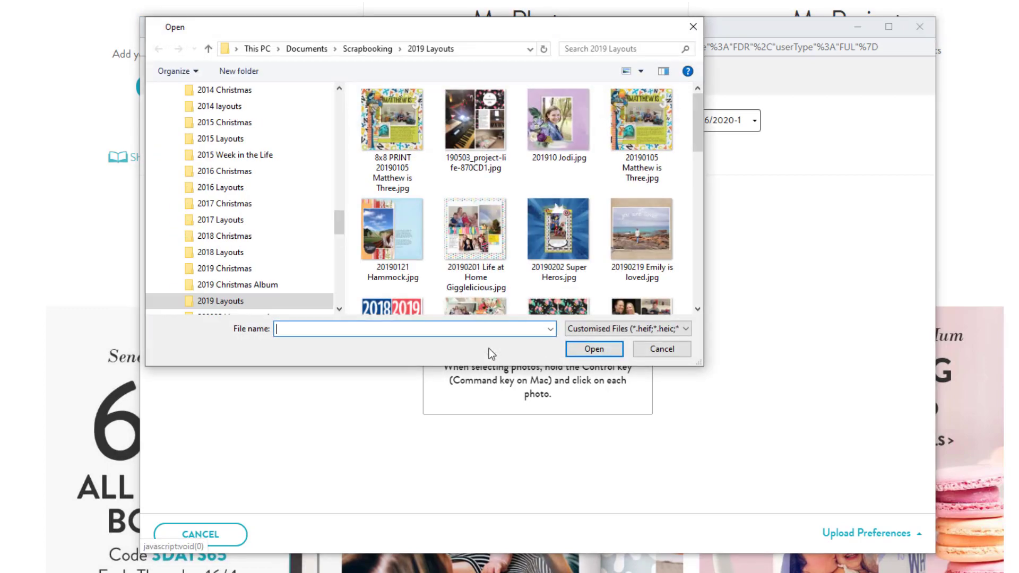
- Select four layout JPGs from 2019 Layouts, including Hammock and Life at Home, and upload them
left_click(399, 212)
left_click(475, 228, "ctrl")
left_click(642, 122, "ctrl")
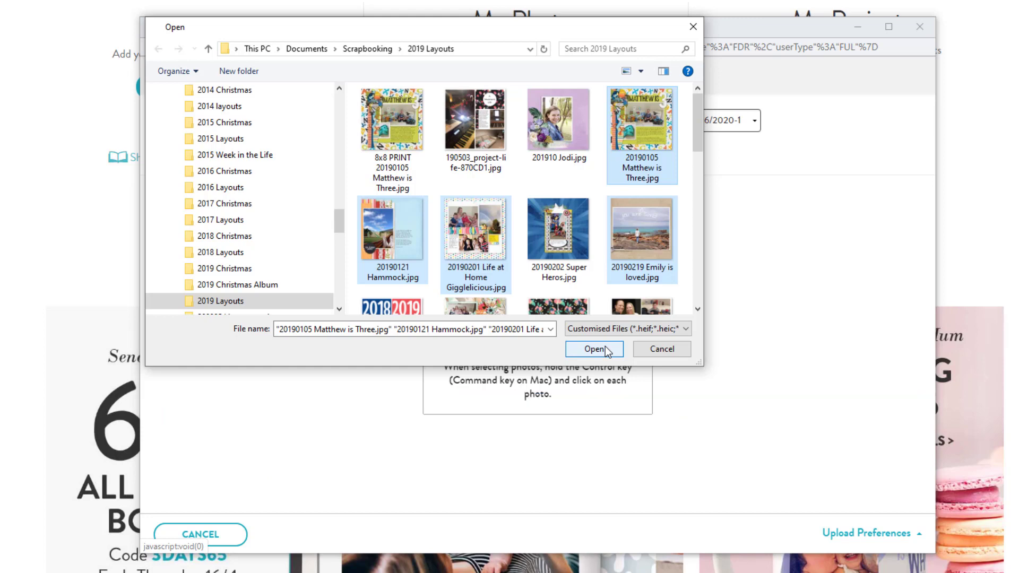
left_click(605, 346)
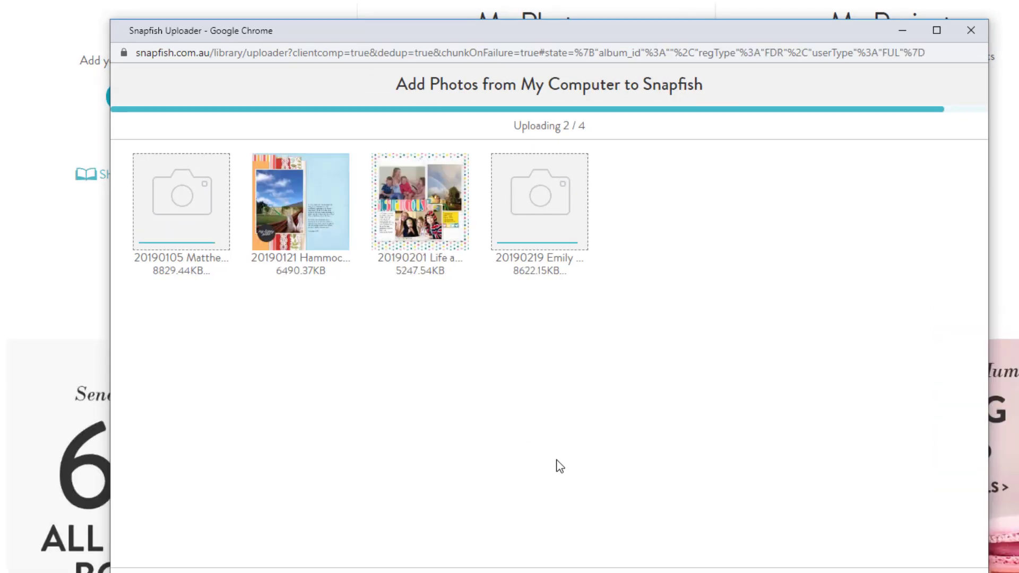
- Dismiss the extra file dialog while all 4 layouts finish uploading to To Print April 2020
left_click(519, 348)
left_click(701, 390)
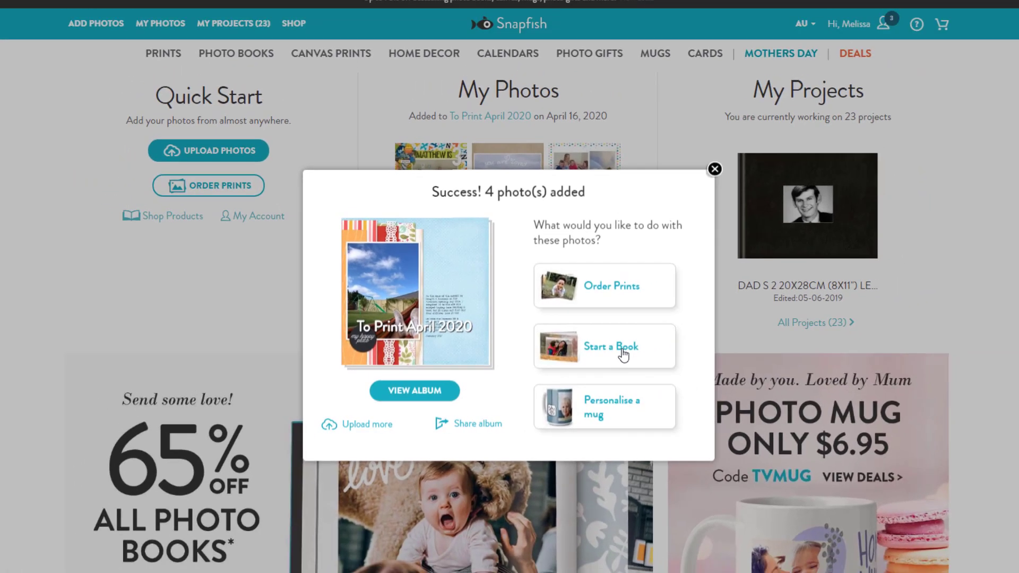
- Create a 20x20cm (8x8") hardcover book with the blank Design Your Own design from the uploads
left_click(624, 353)
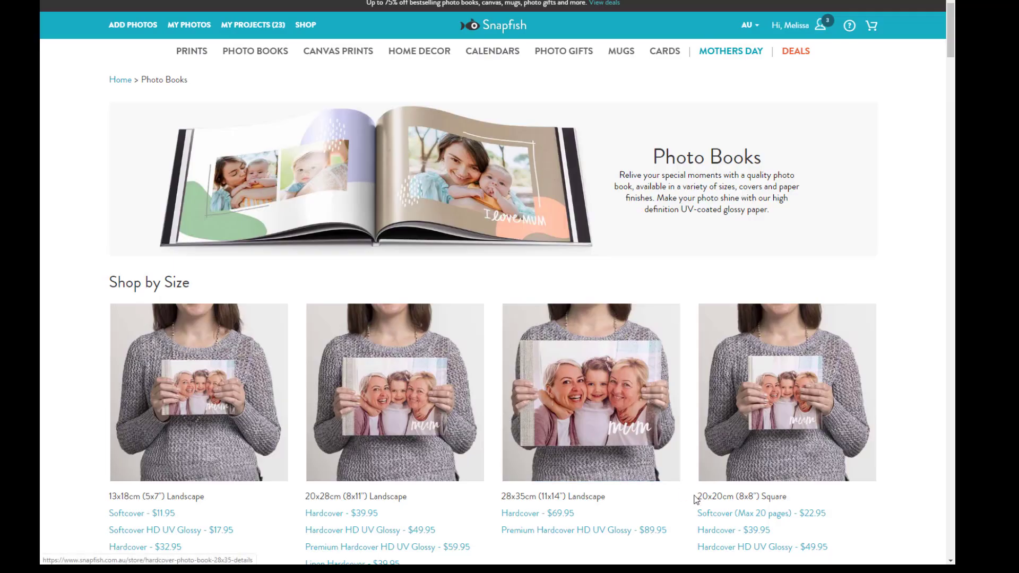
scroll(778, 512, "down", 1)
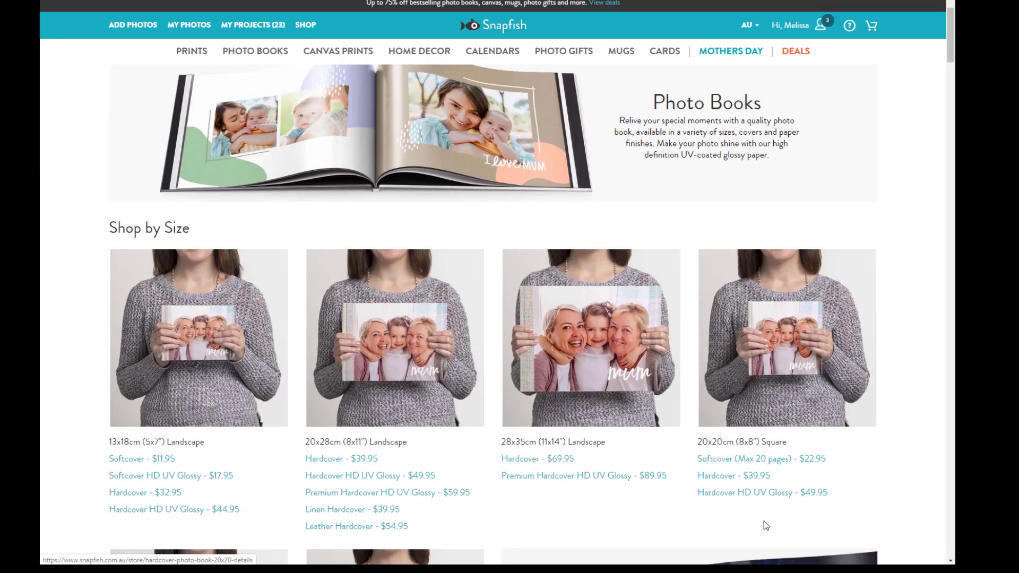
left_click(723, 477)
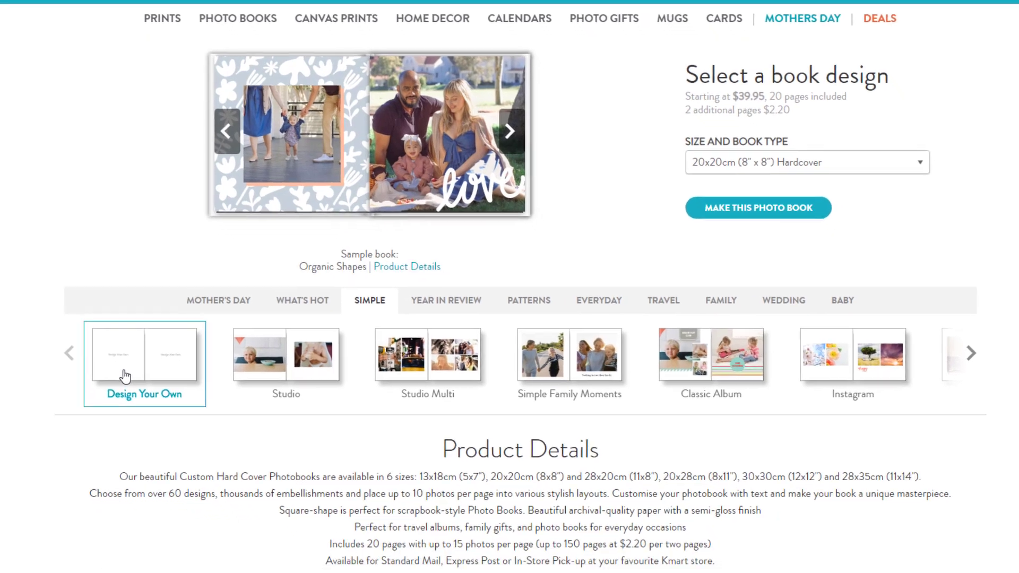
left_click(142, 406)
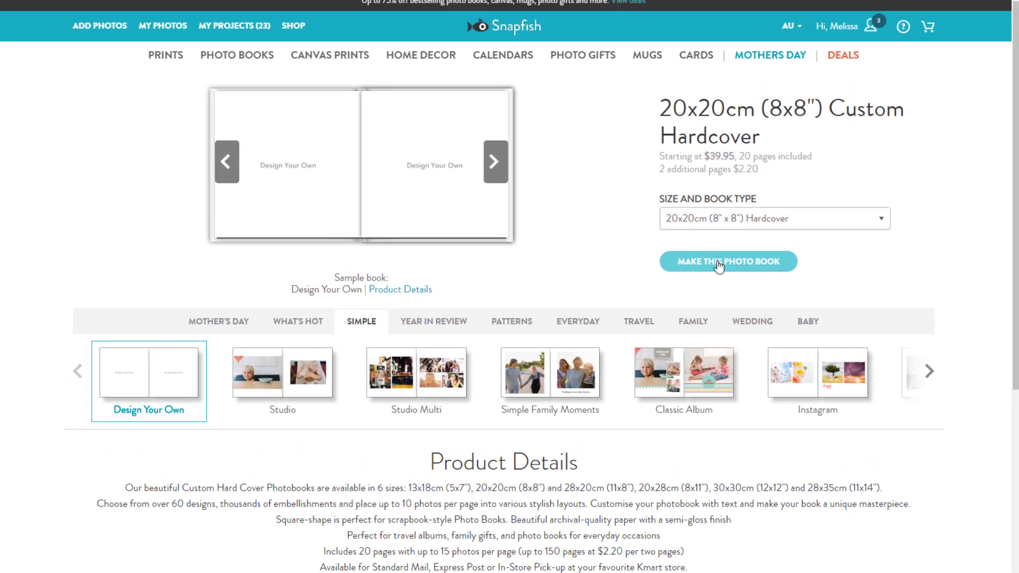
left_click(719, 263)
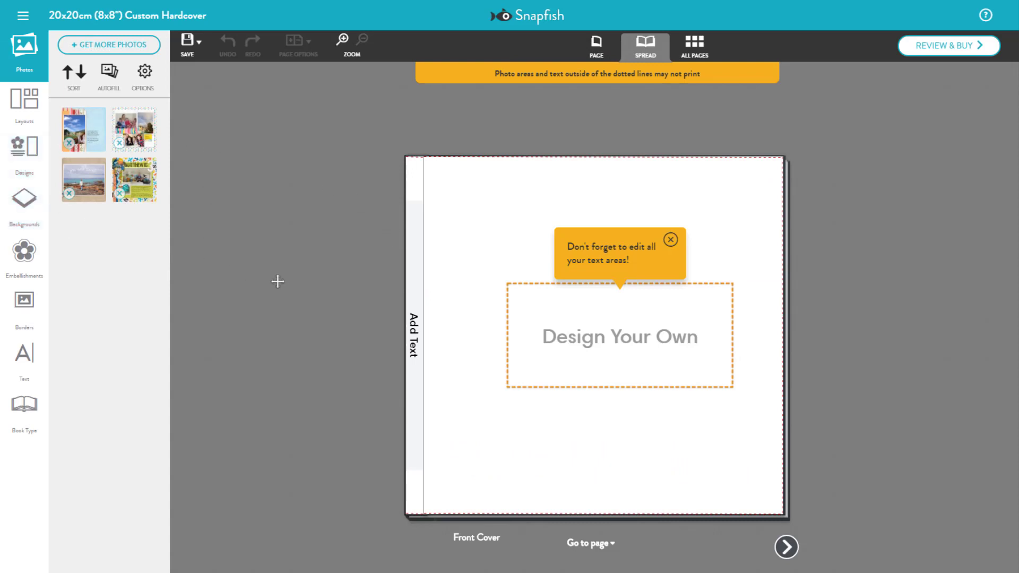
- Place the hammock 'my happy place' layout on page 1 as a 1 PAGE background
left_click(781, 546)
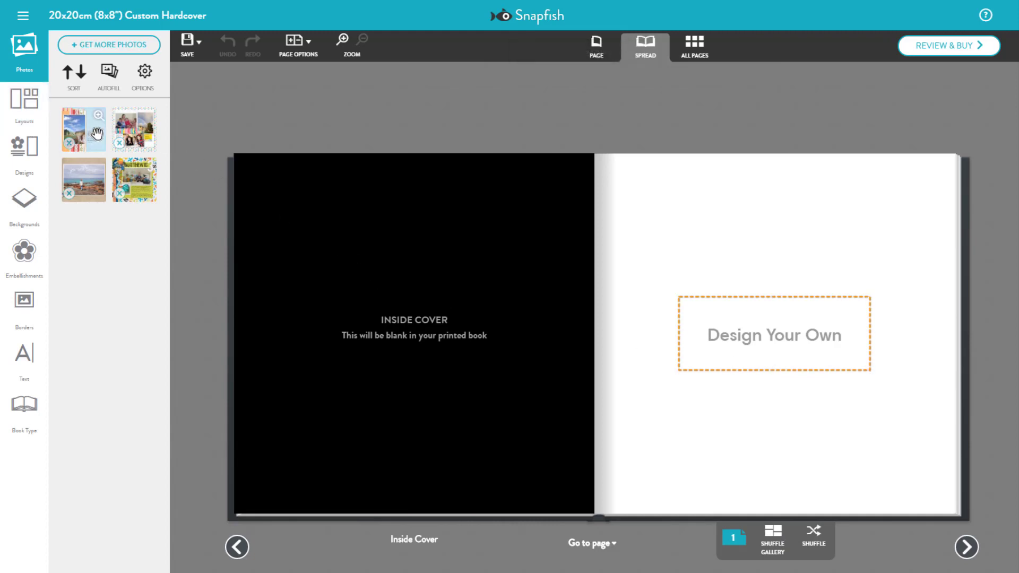
left_click_drag(94, 131, 702, 236)
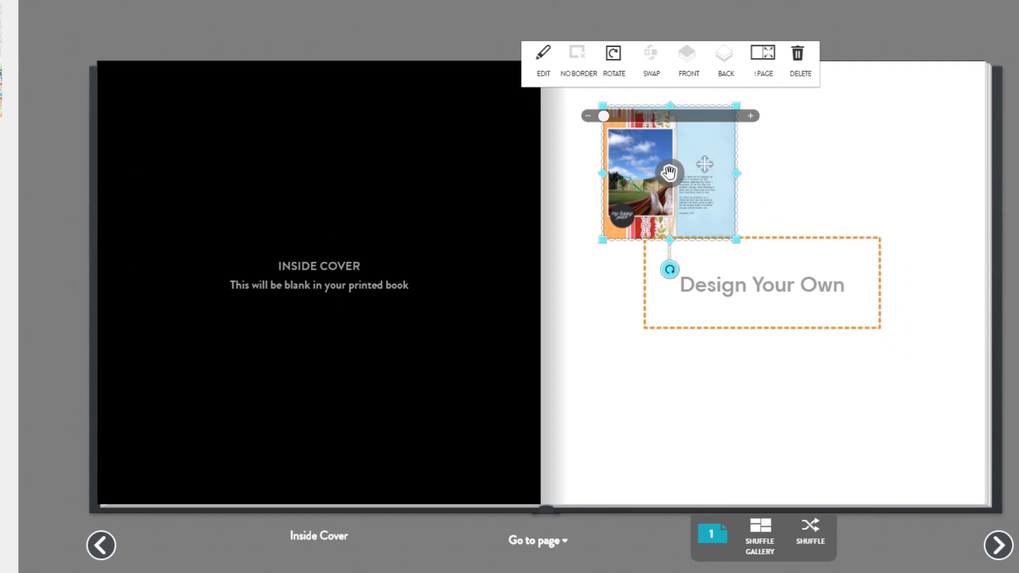
left_click(768, 56)
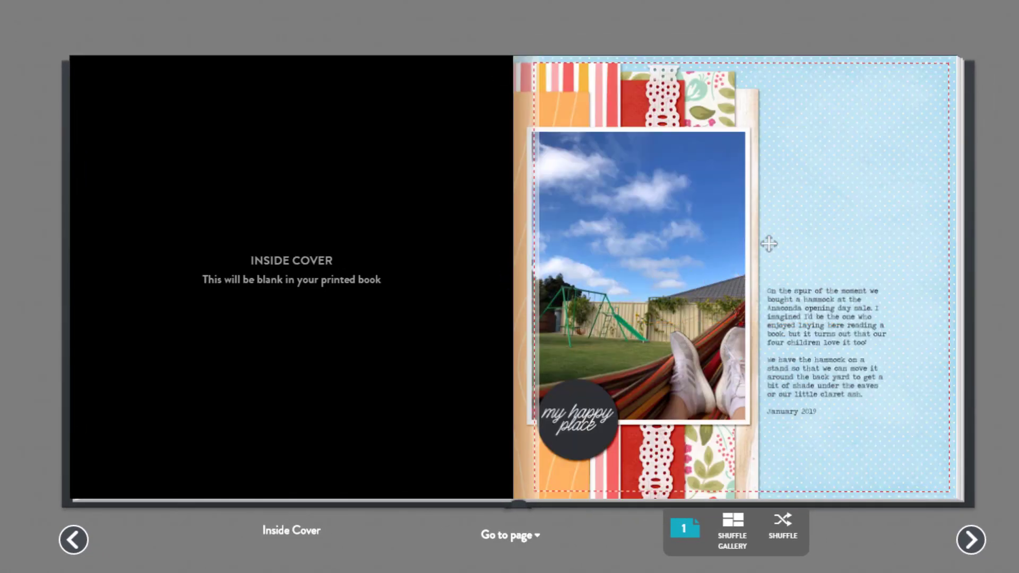
- Delete the Design Your Own placeholder text boxes on pages 2 and 3
left_click(971, 540)
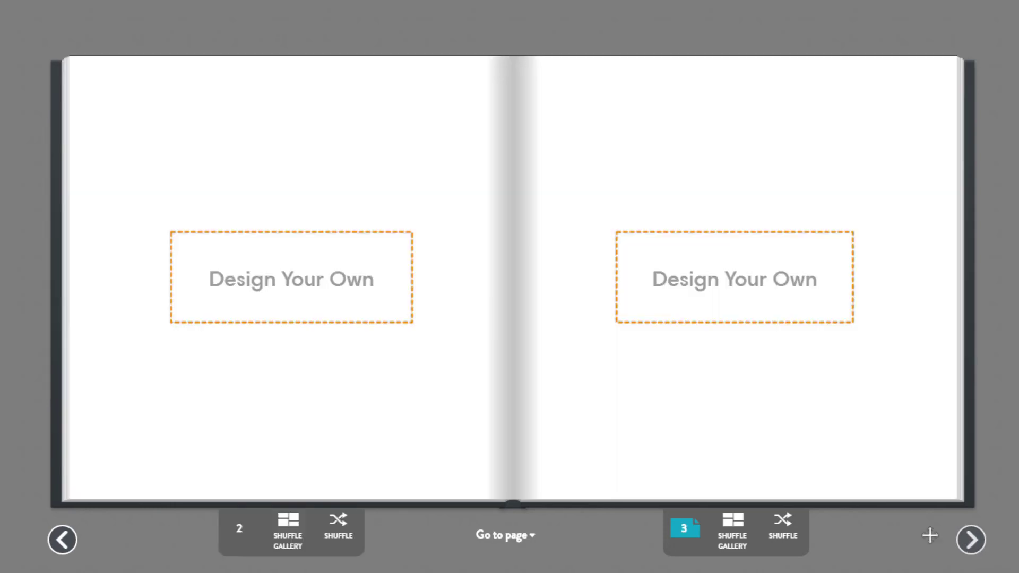
left_click(218, 260)
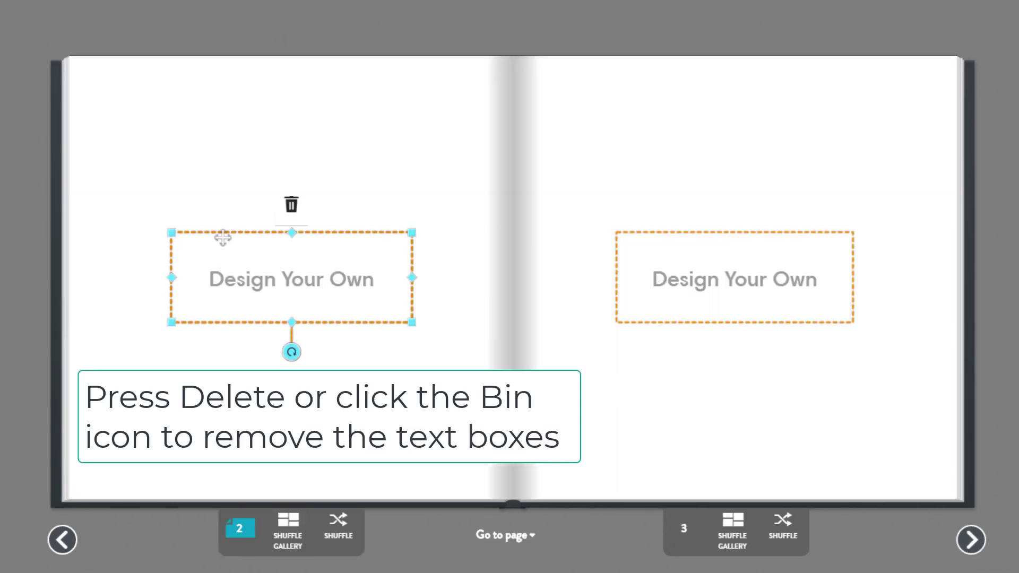
key("Delete")
left_click(649, 232)
key("Delete")
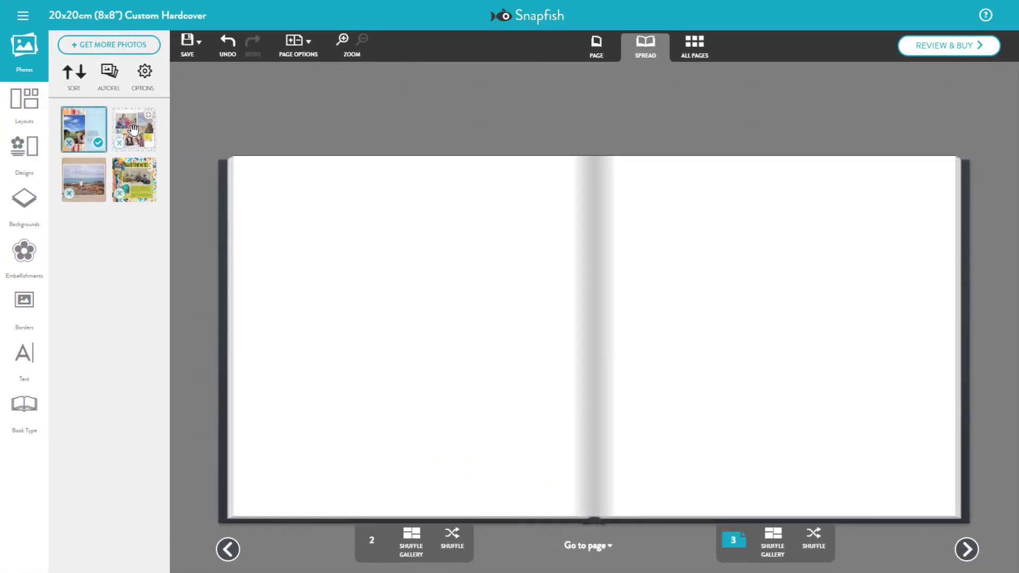
- Place the Gigglelicious layout on page 2 as a 1 PAGE photo background
left_click_drag(133, 129, 355, 307)
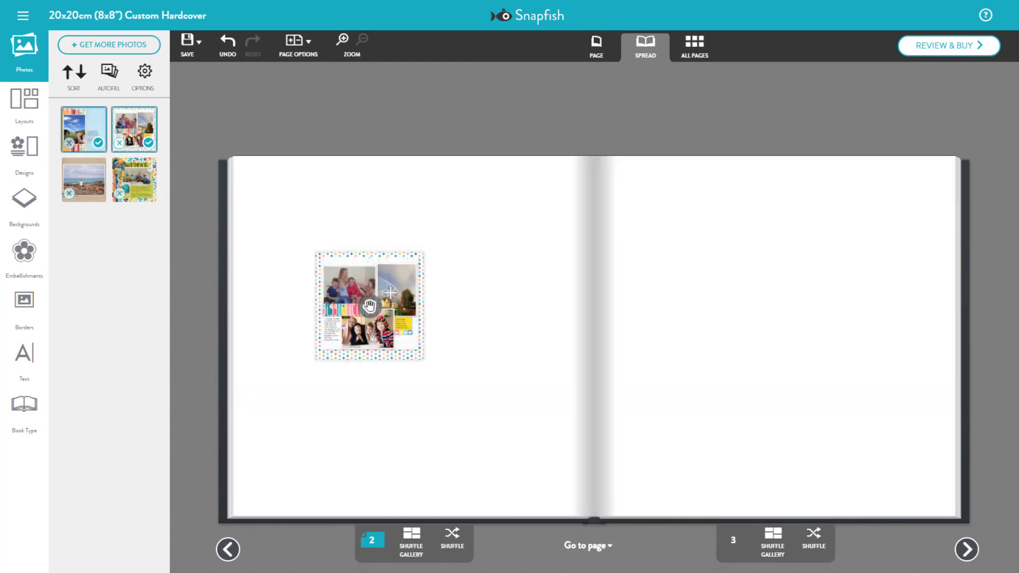
left_click(369, 306)
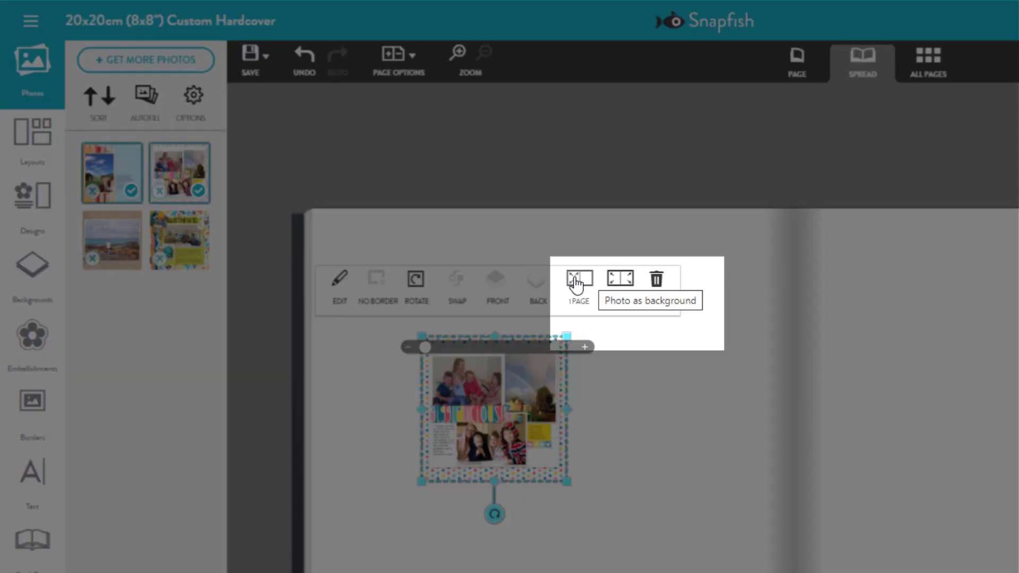
left_click(576, 284)
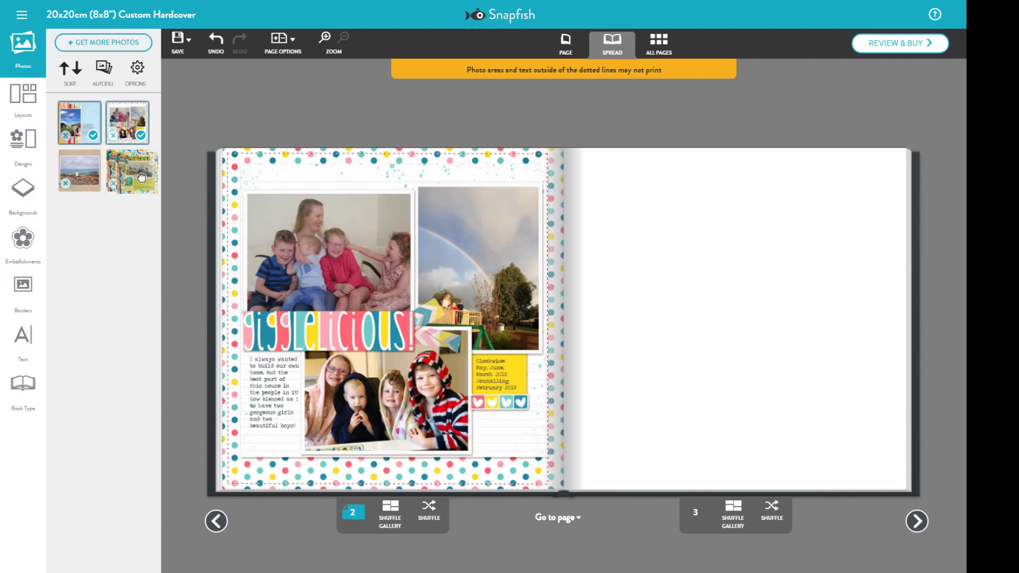
- Place the MATTHEW IS layout on page 3, title the book '2020 Book' and save it
left_click_drag(127, 171, 675, 303)
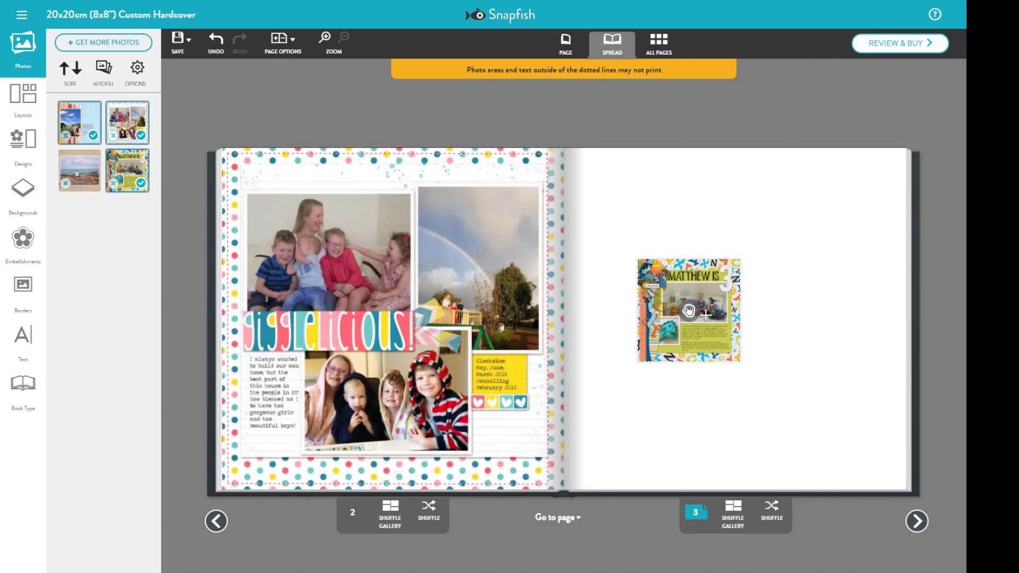
left_click(690, 312)
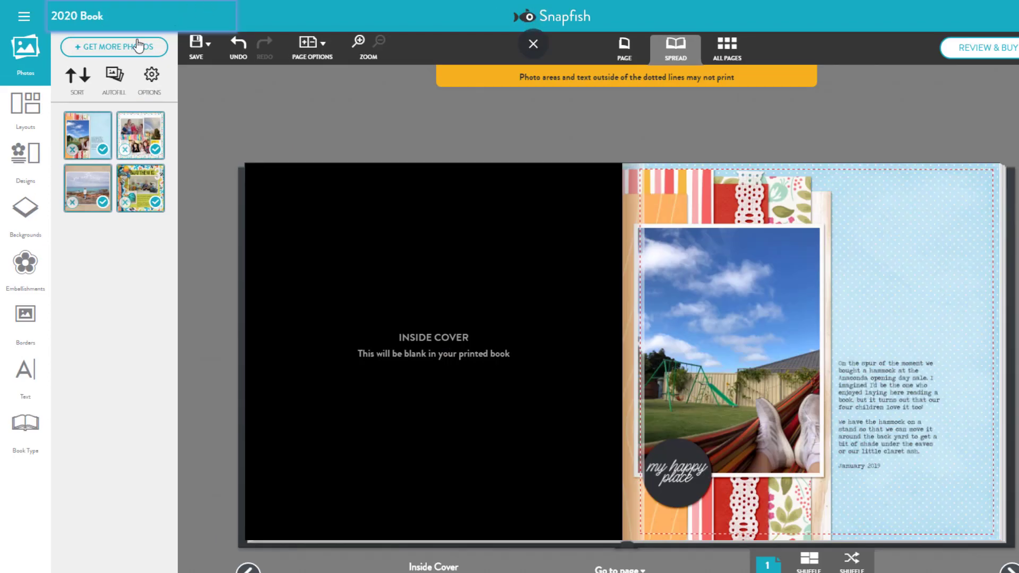
left_click(326, 12)
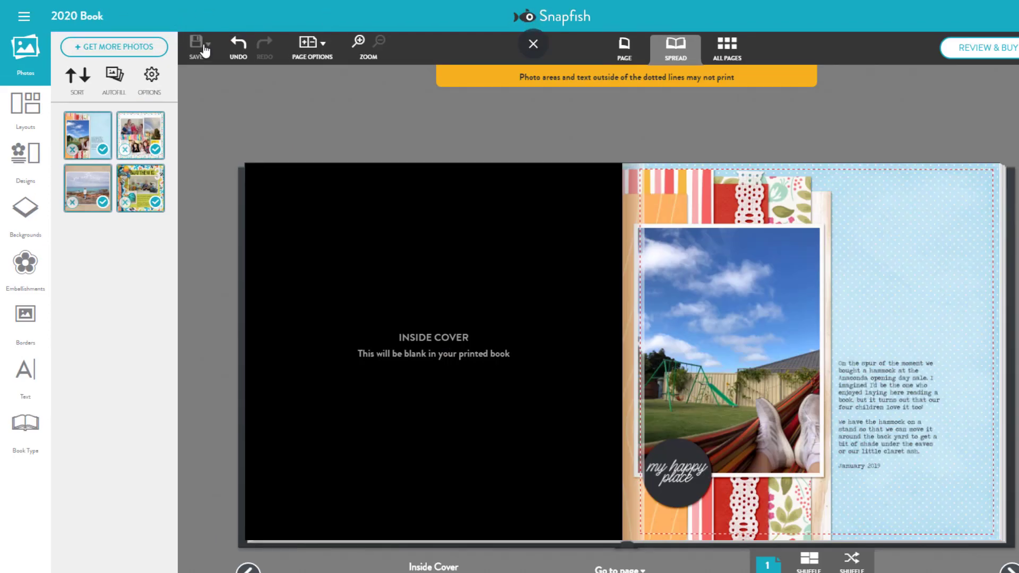
left_click(205, 49)
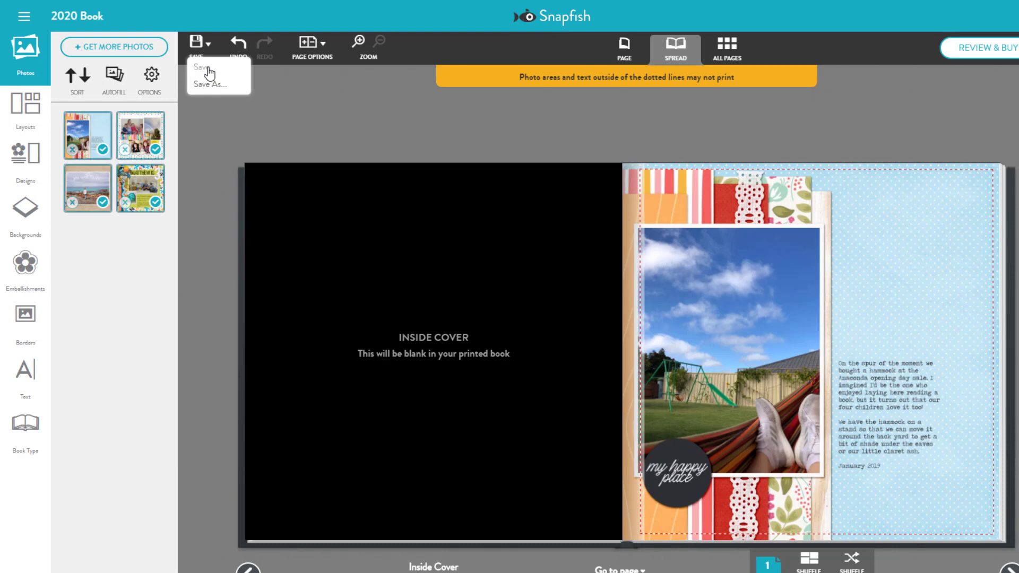
left_click(209, 72)
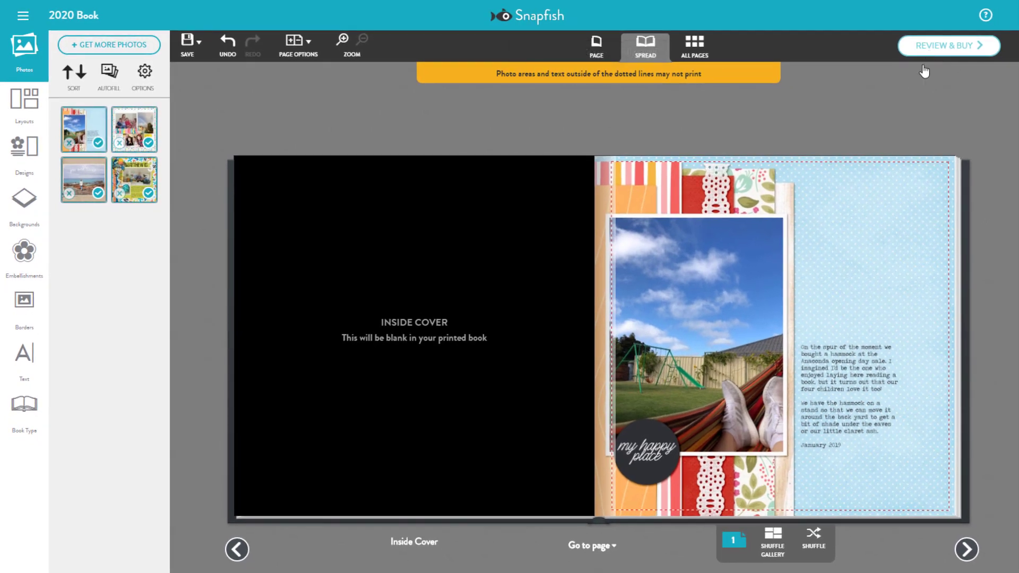
- Load the Christmas 2016 project and page through its $50.95 20x20cm hardcover order review
left_click(36, 23)
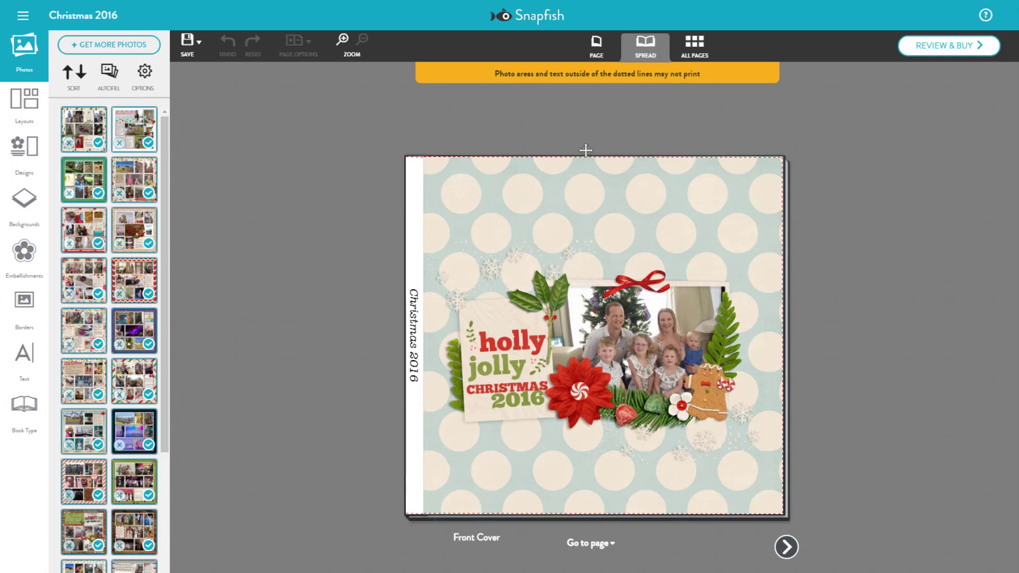
left_click(949, 48)
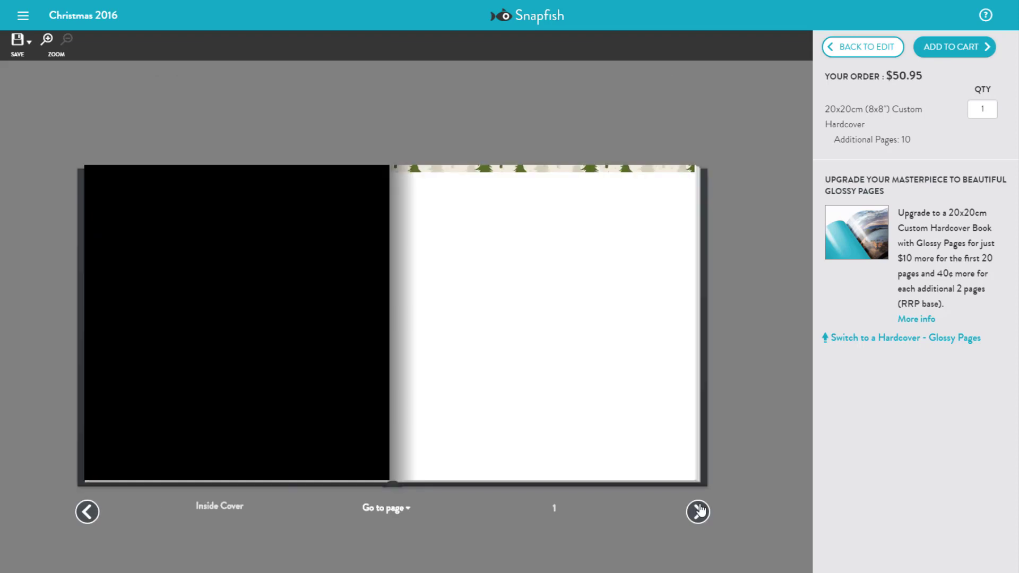
left_click(697, 512)
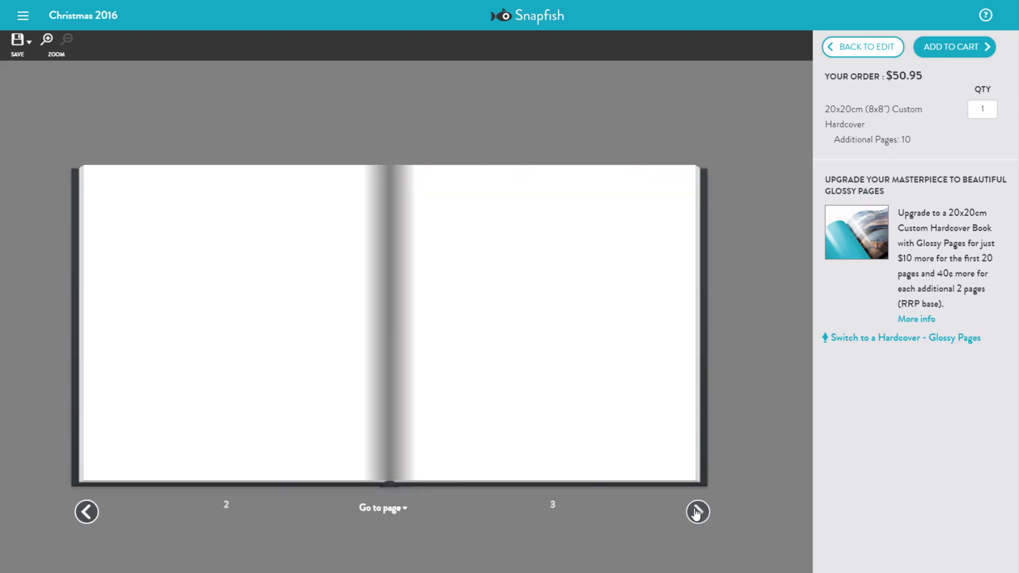
left_click(86, 512)
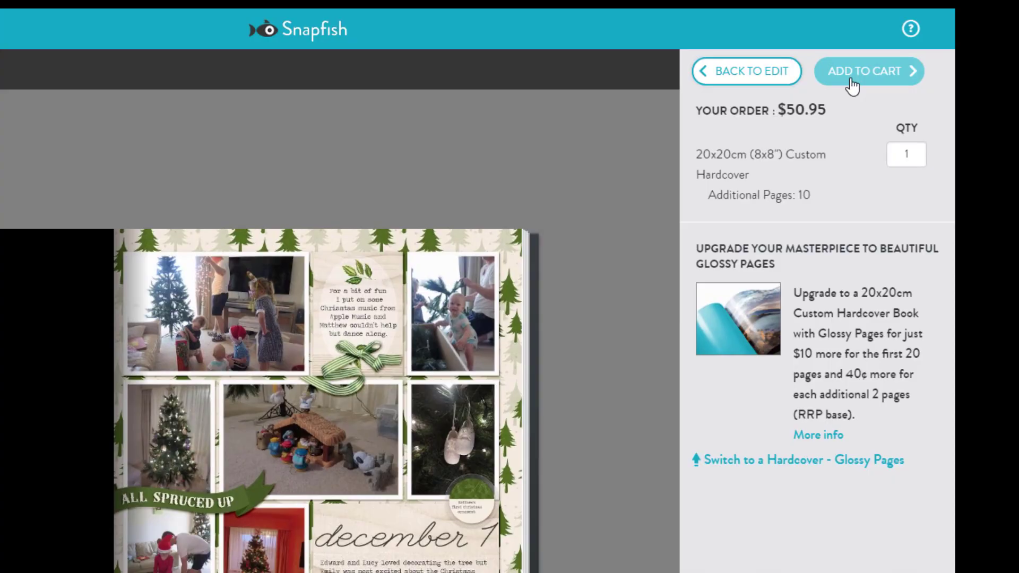
- Add the Christmas 2016 book to the cart and check the $56.90 total with $5.95 Standard Mail
left_click(924, 52)
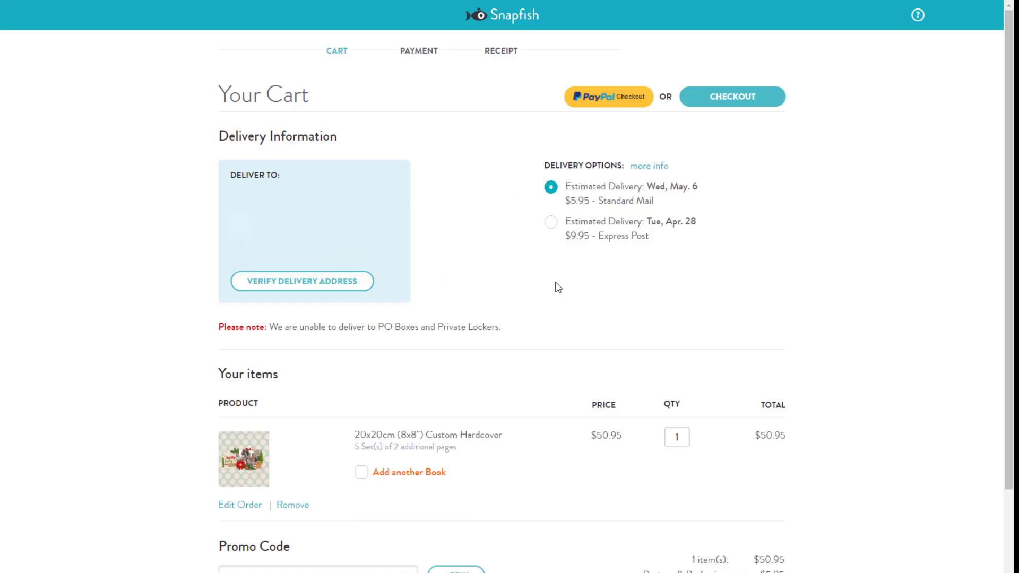
scroll(557, 289, "down", 3)
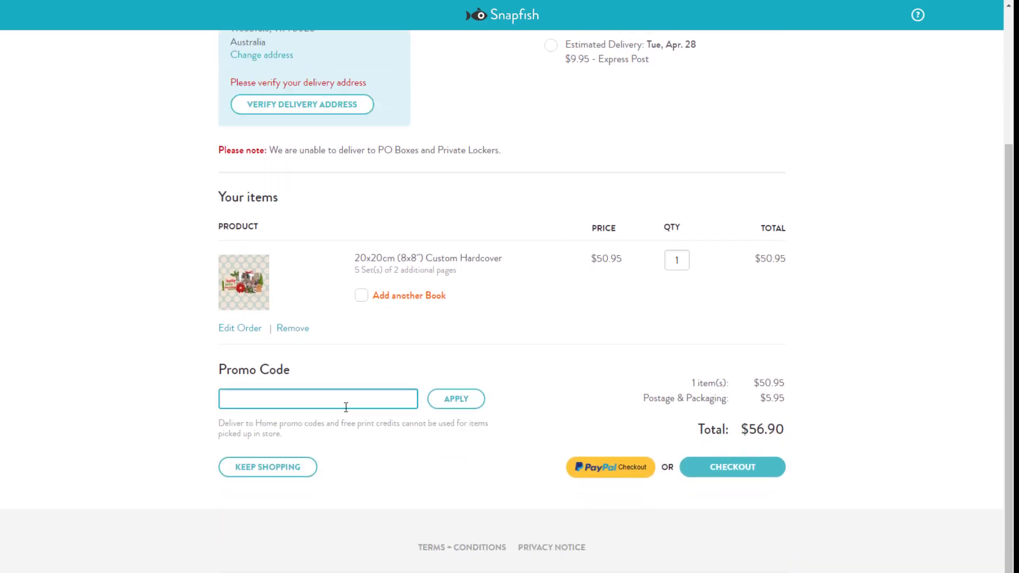
scroll(866, 430, "up", 3)
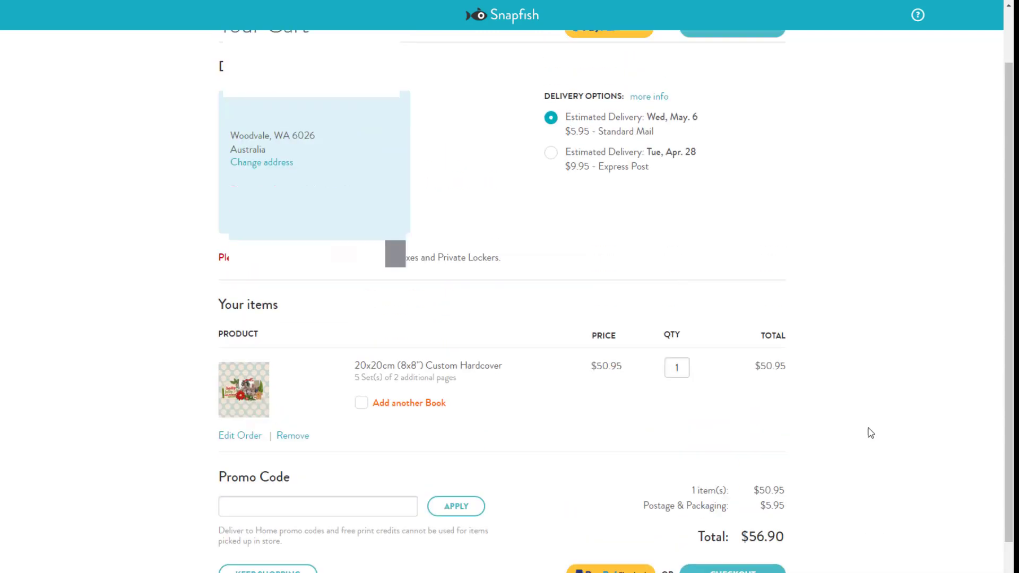